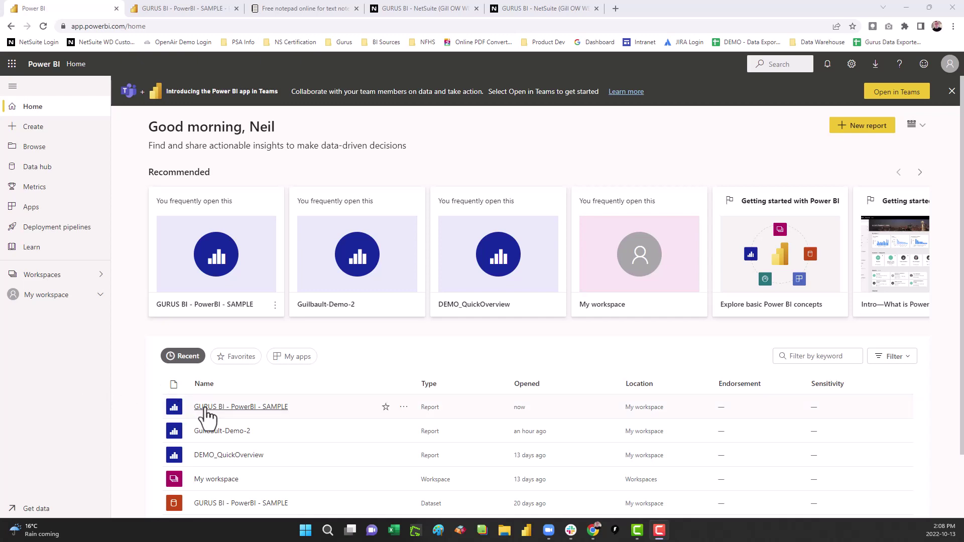
# Step: Copy the GURUS BI - PowerBI - SAMPLE report's share link and paste it into a Notepad Online note
pyautogui.click(162, 9)
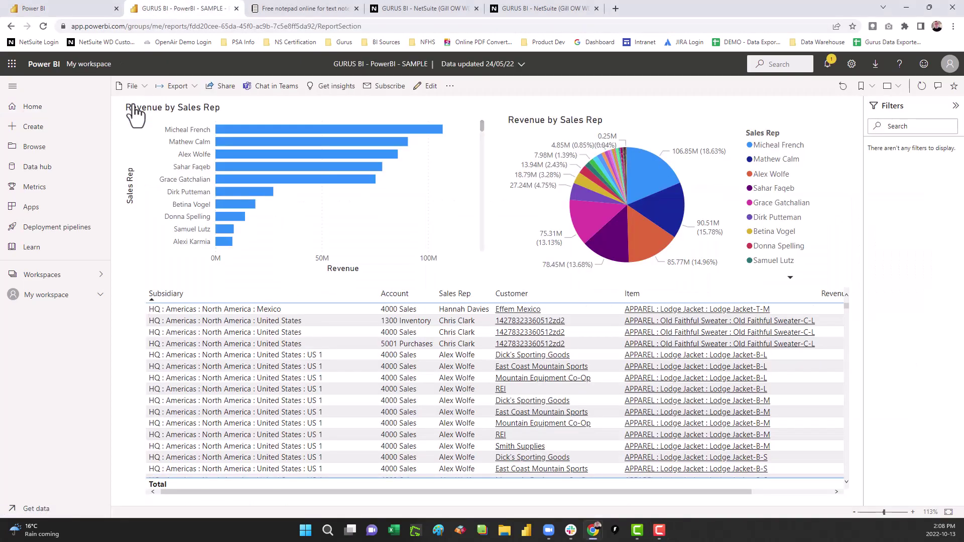
pyautogui.click(225, 92)
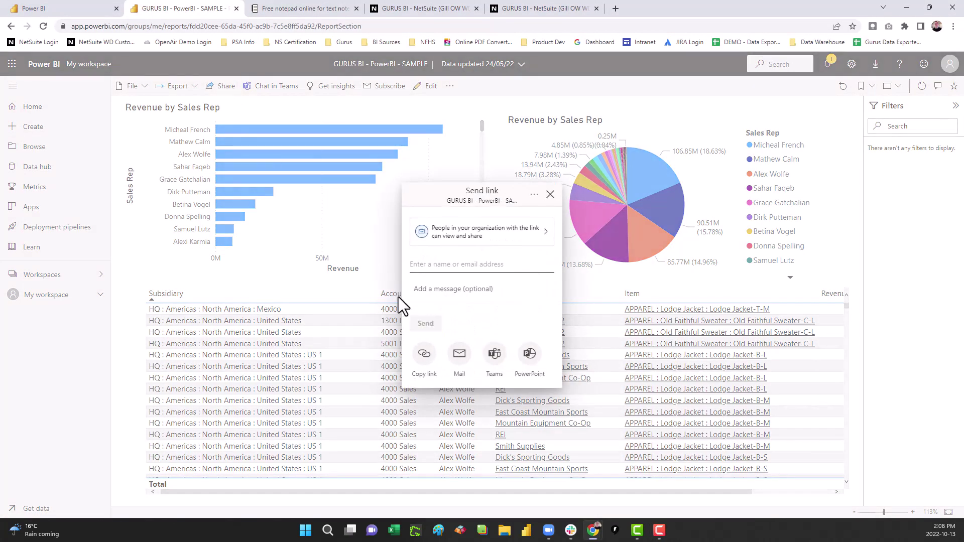
pyautogui.click(425, 356)
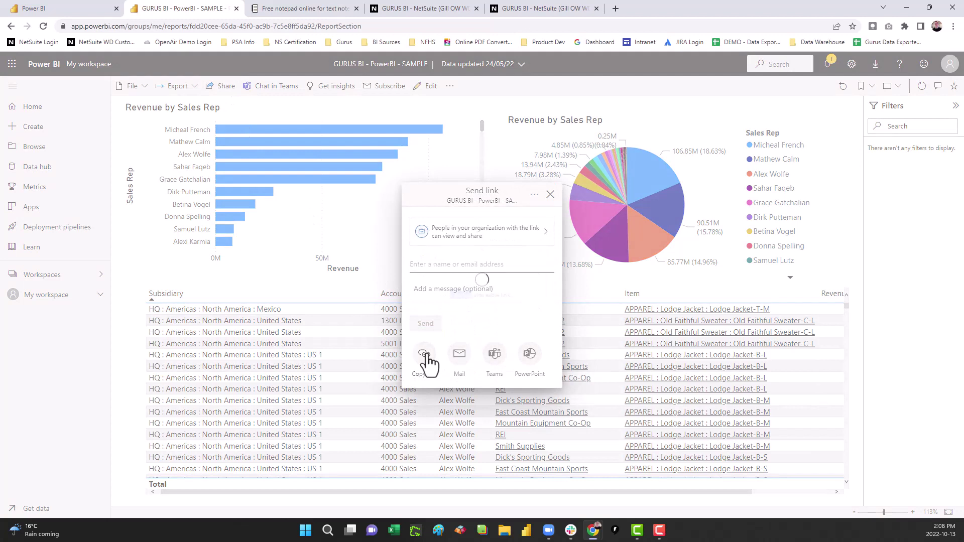
pyautogui.click(300, 9)
pyautogui.click(392, 163)
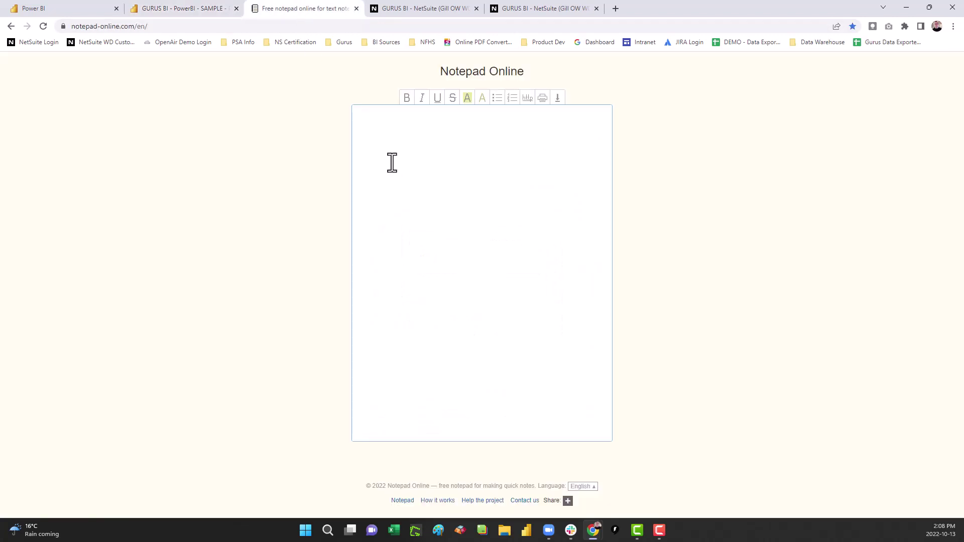
pyautogui.hotkey('ctrl', 'v')
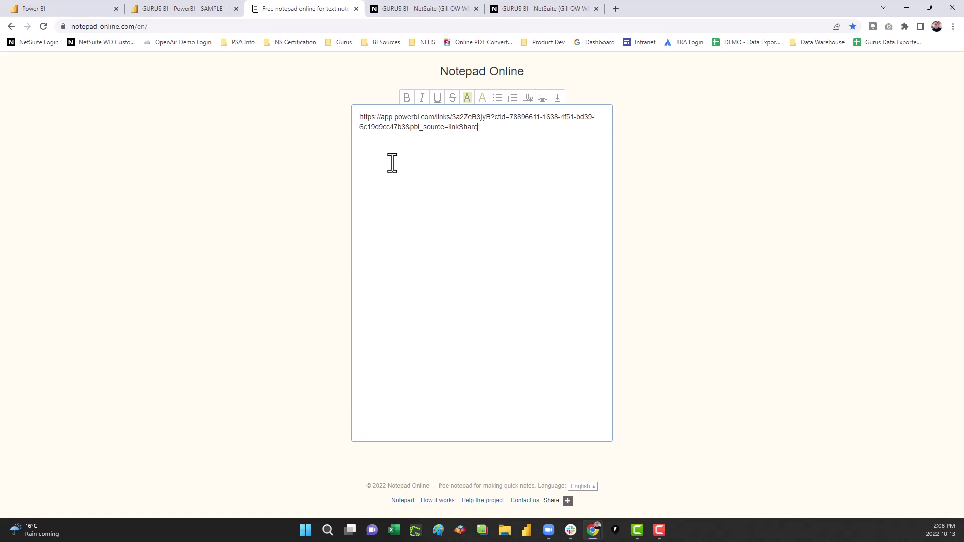
# Step: Copy the report's 'Link you can send in email' from Power BI's File > Embed dialog
pyautogui.click(153, 9)
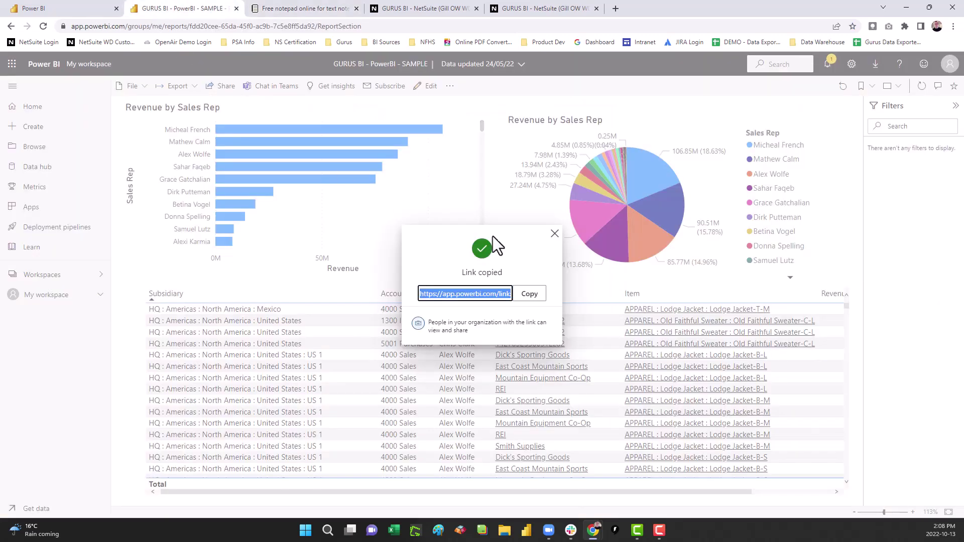
pyautogui.click(553, 234)
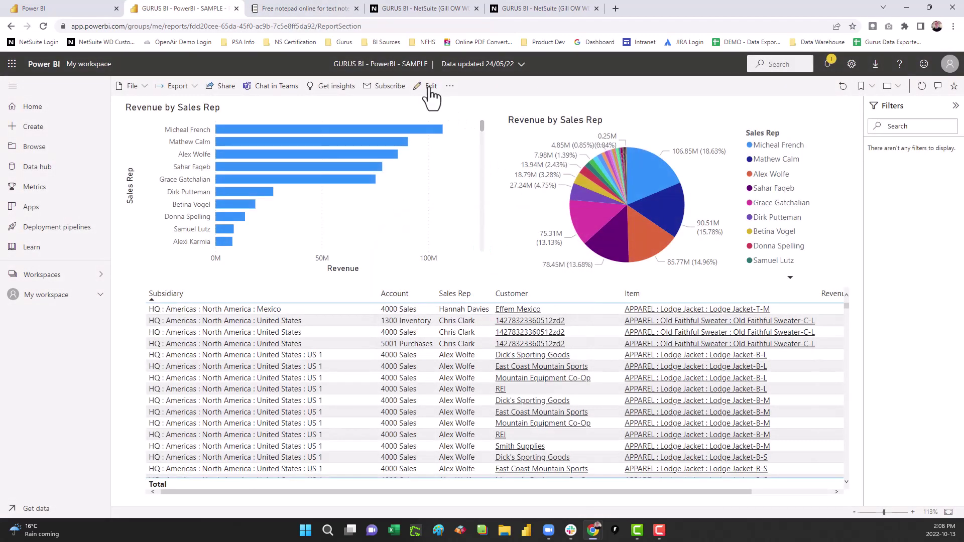
pyautogui.click(124, 87)
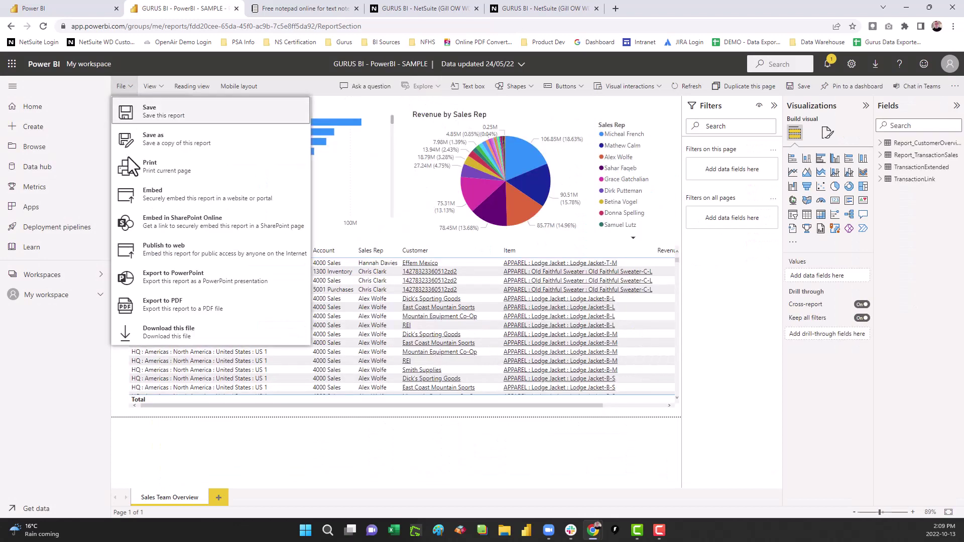
pyautogui.press('Escape')
pyautogui.click(149, 251)
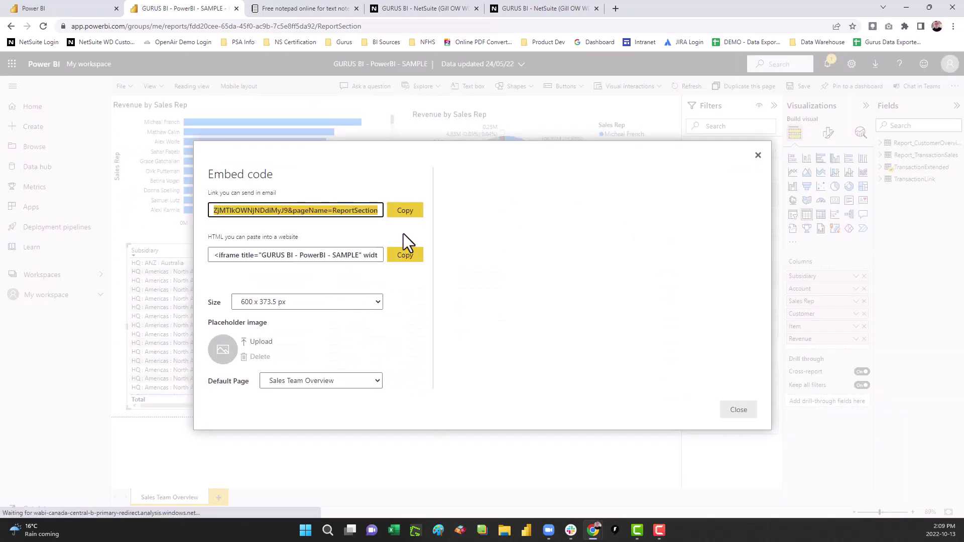
pyautogui.click(406, 210)
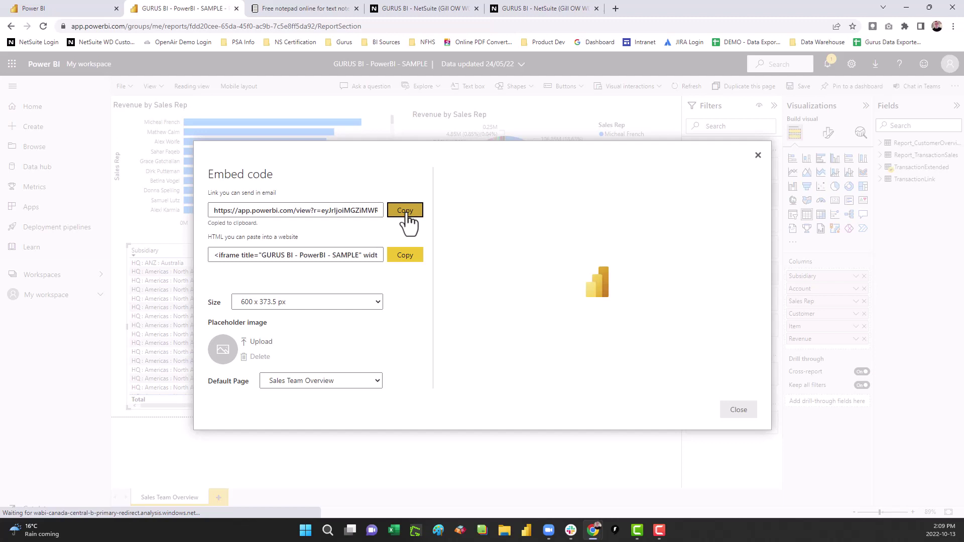
# Step: Paste the Power BI embed view link as the note's second line, then go to the NetSuite dashboard
pyautogui.click(295, 8)
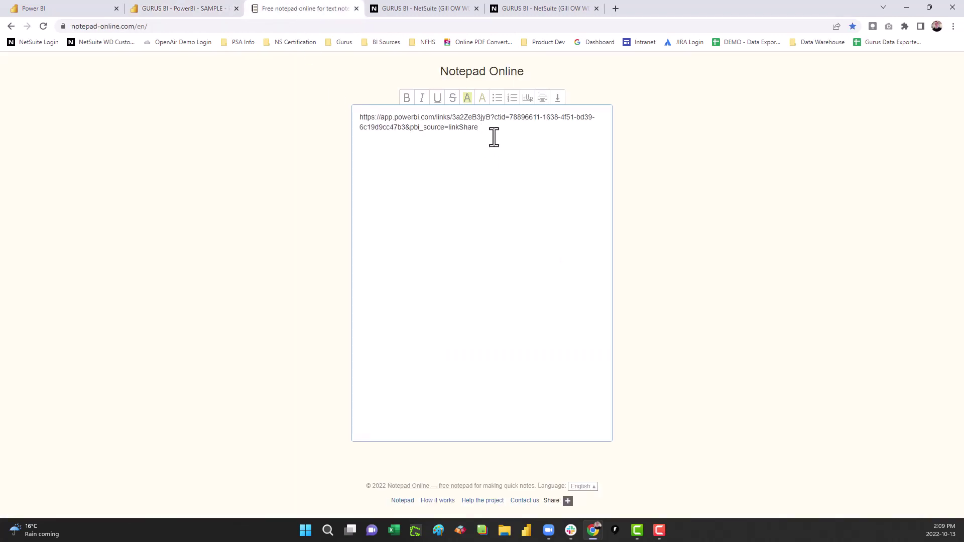
pyautogui.press('Return')
pyautogui.hotkey('ctrl', 'v')
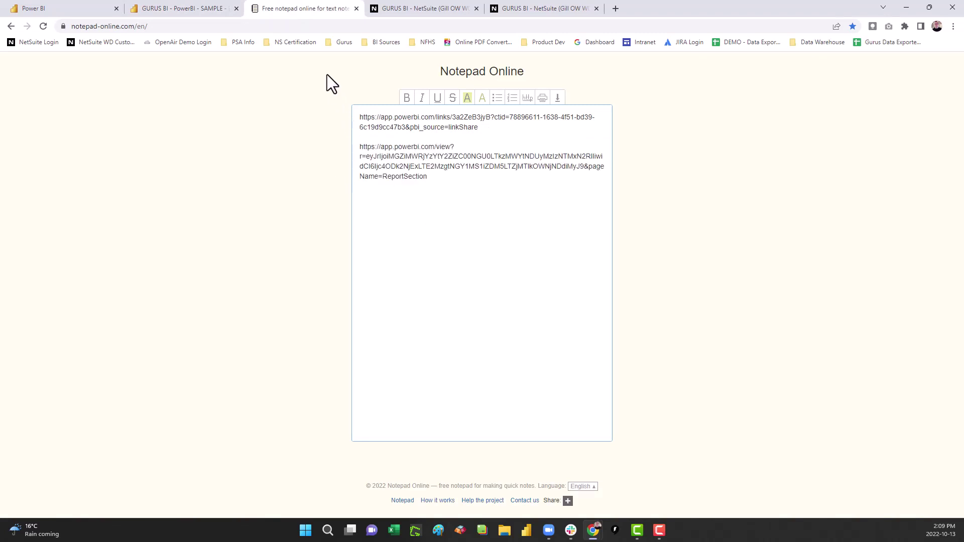
pyautogui.click(405, 11)
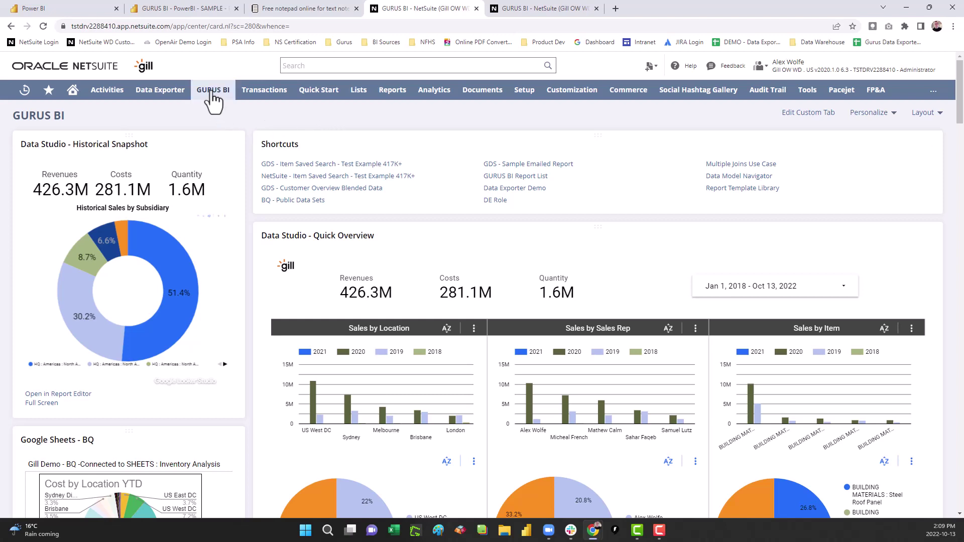
# Step: Open a new record form from GURUS BI > GURUS BI Configuration > GURUS BI Reports
pyautogui.moveTo(214, 100)
pyautogui.moveTo(229, 133)
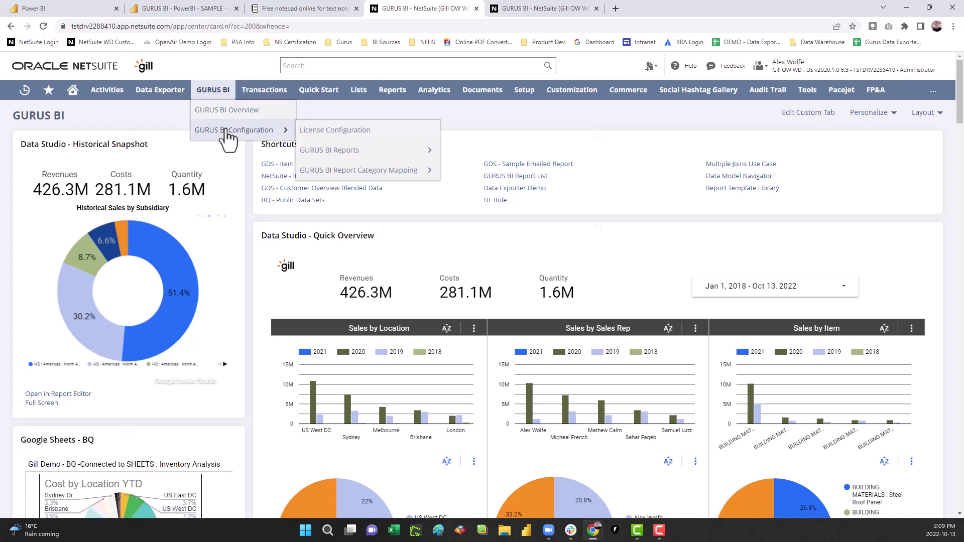
pyautogui.moveTo(310, 153)
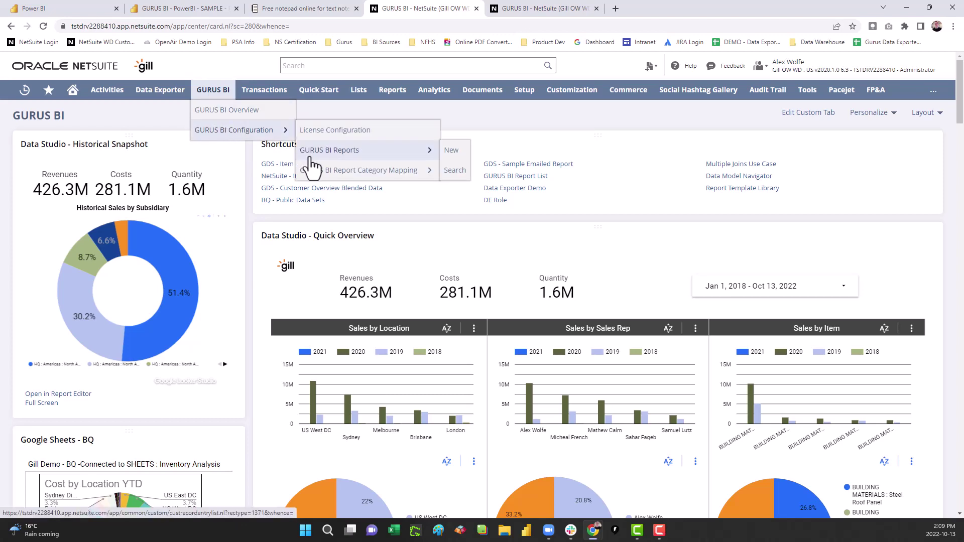
pyautogui.click(454, 157)
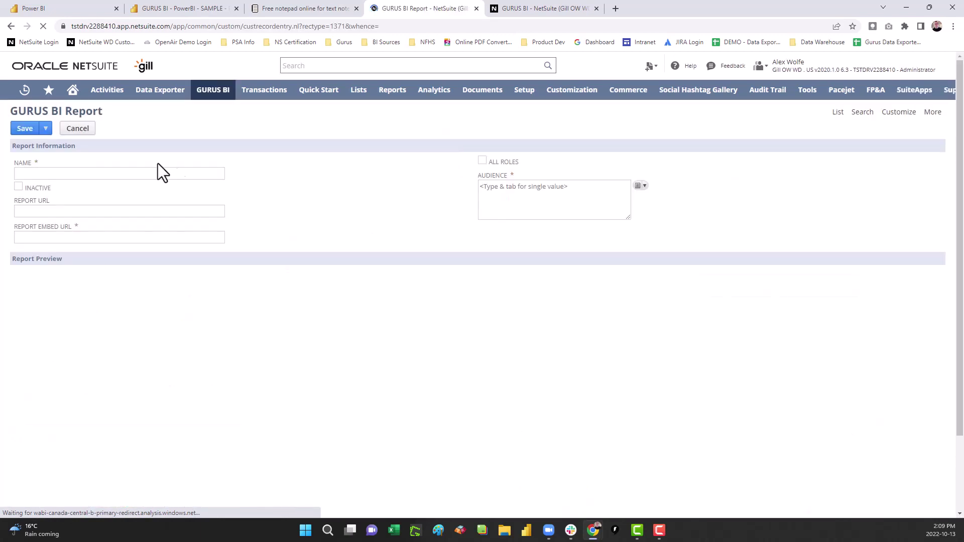
# Step: Name the new GURUS BI report 'Power BI Sample' using the name field's suggestions
pyautogui.click(138, 172)
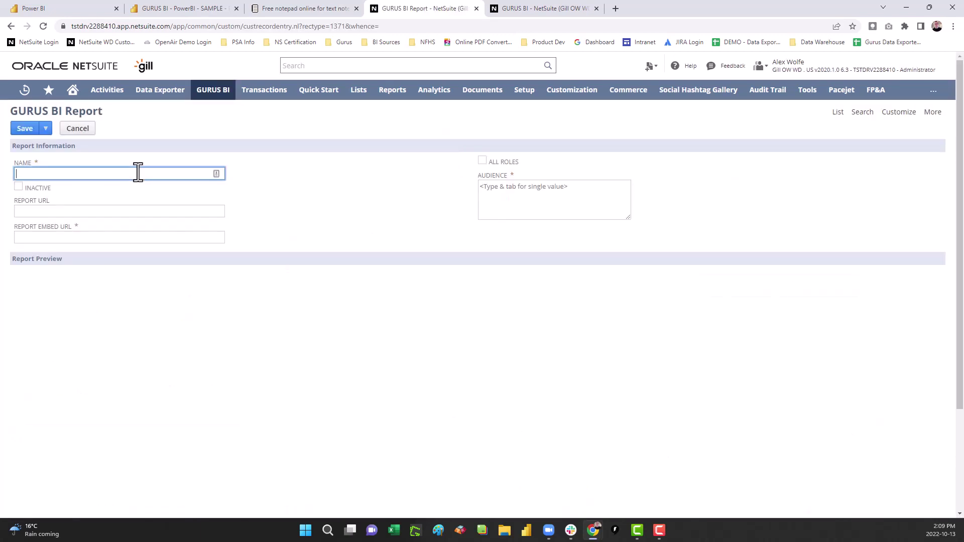
pyautogui.write('Power BI Sample')
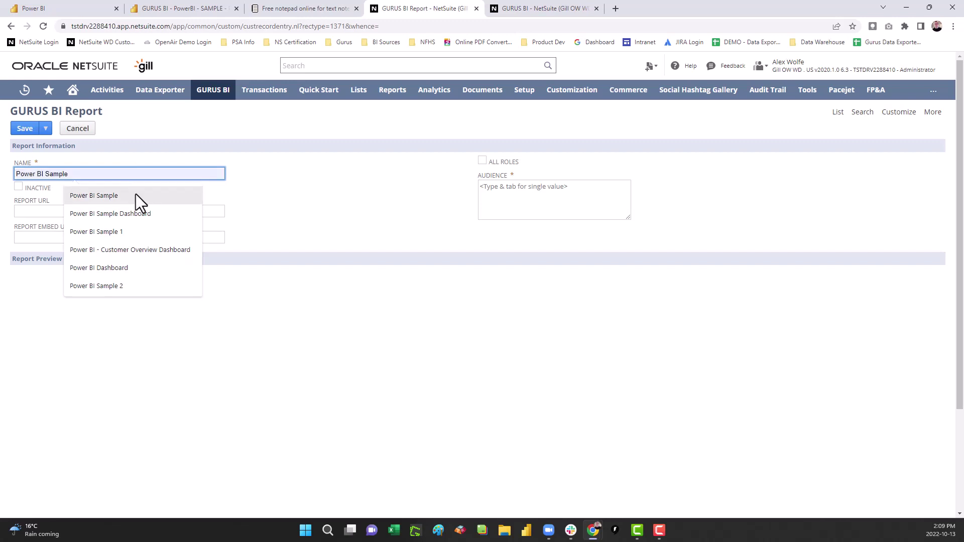
pyautogui.click(136, 195)
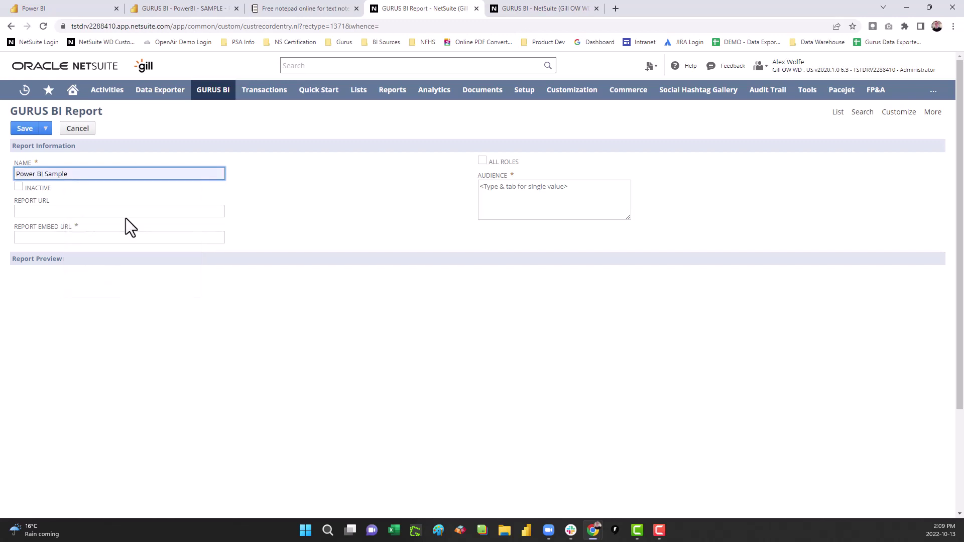
# Step: Copy the share link from the note and paste it into the Report URL field
pyautogui.click(310, 12)
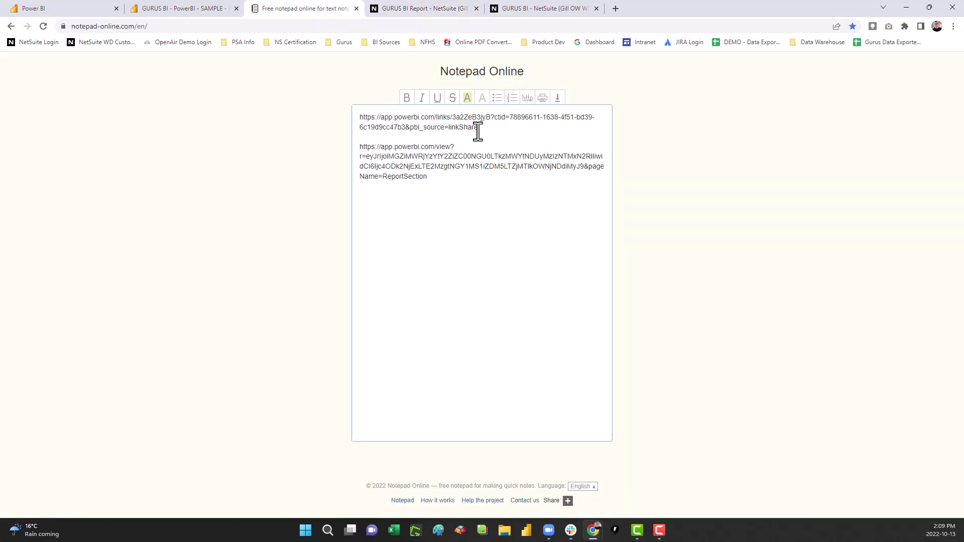
pyautogui.moveTo(491, 131); pyautogui.dragTo(362, 120)
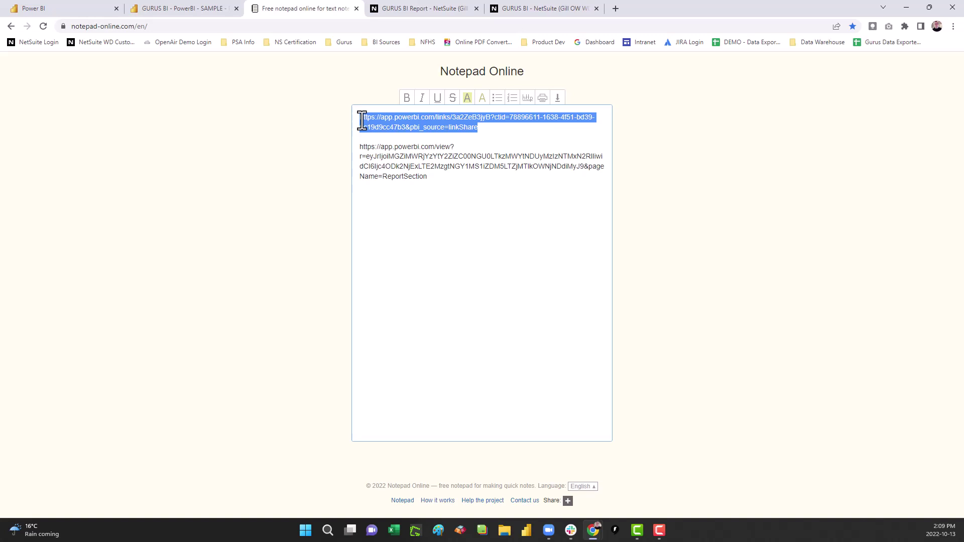
pyautogui.click(418, 10)
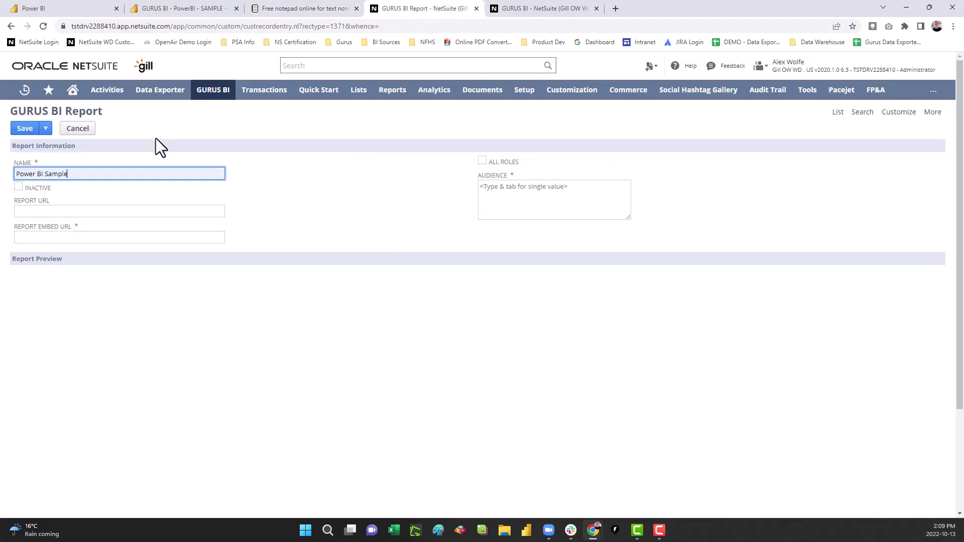
pyautogui.click(95, 211)
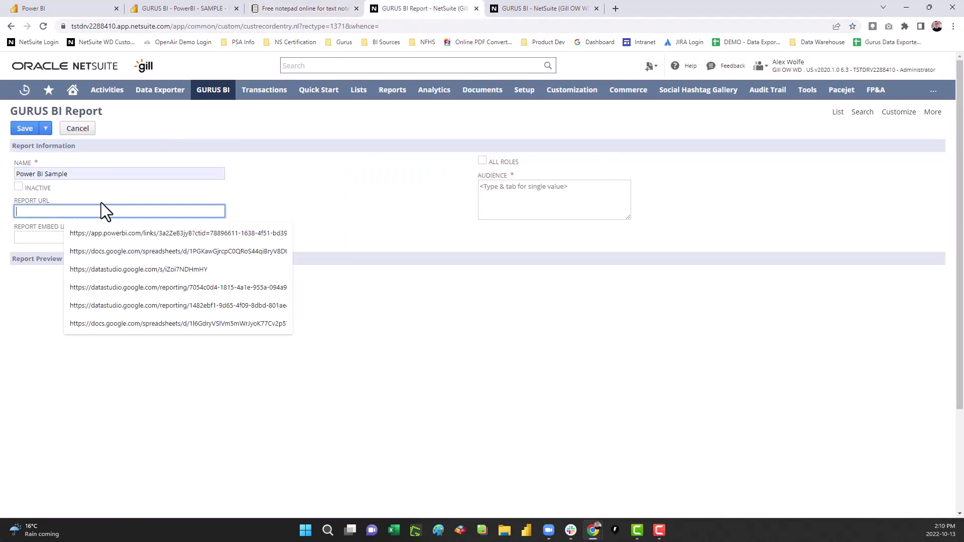
pyautogui.hotkey('ctrl', 'v')
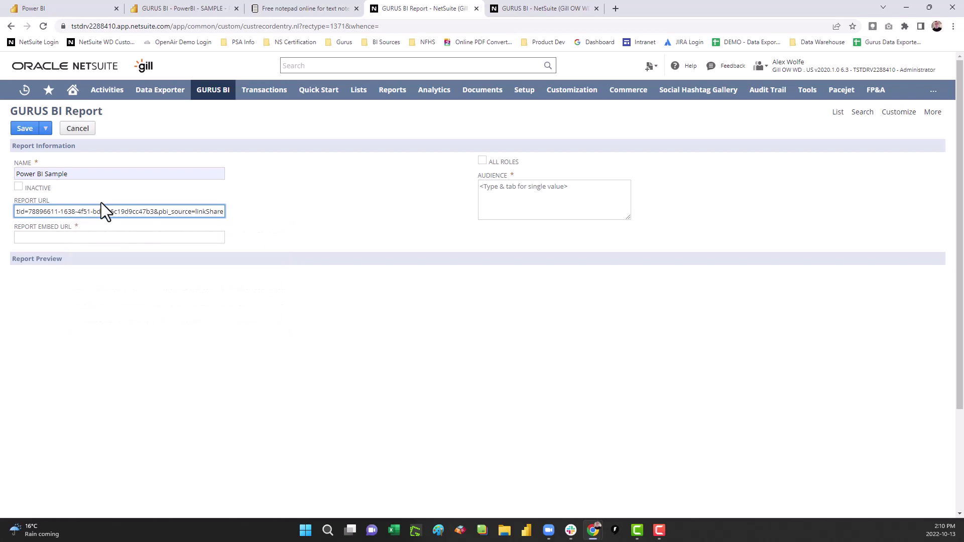
# Step: Copy the Power BI view link from the note and paste it into Report Embed URL
pyautogui.click(291, 10)
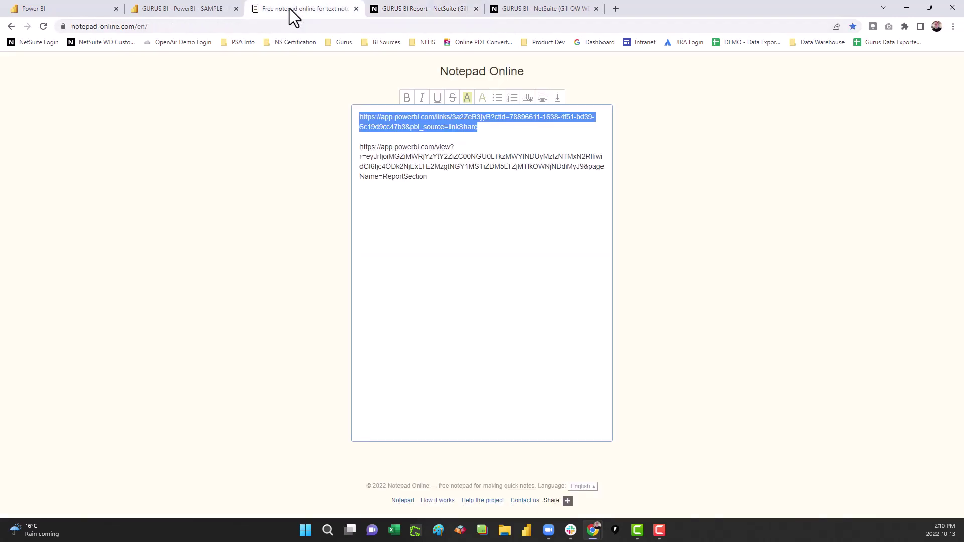
pyautogui.click(446, 224)
pyautogui.moveTo(435, 180); pyautogui.dragTo(354, 153)
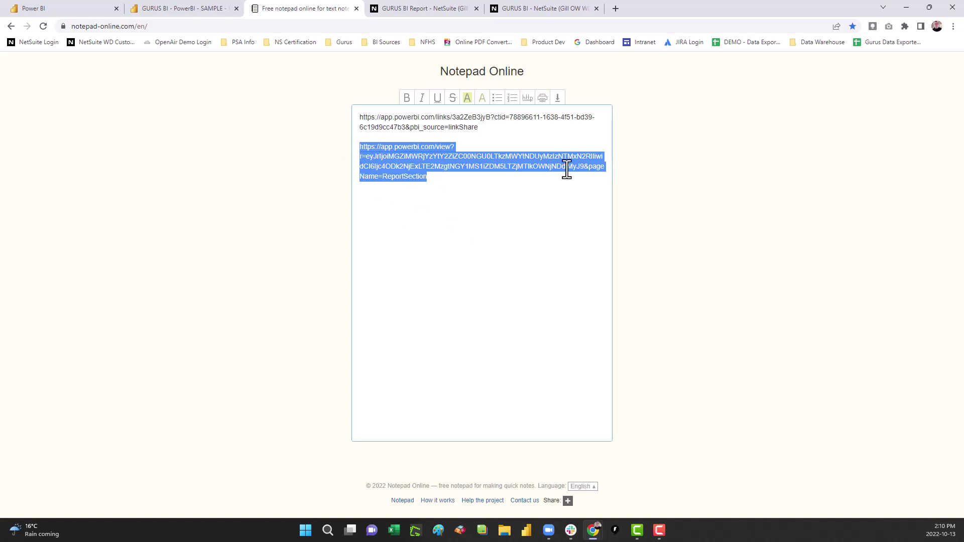
pyautogui.click(422, 8)
pyautogui.click(112, 235)
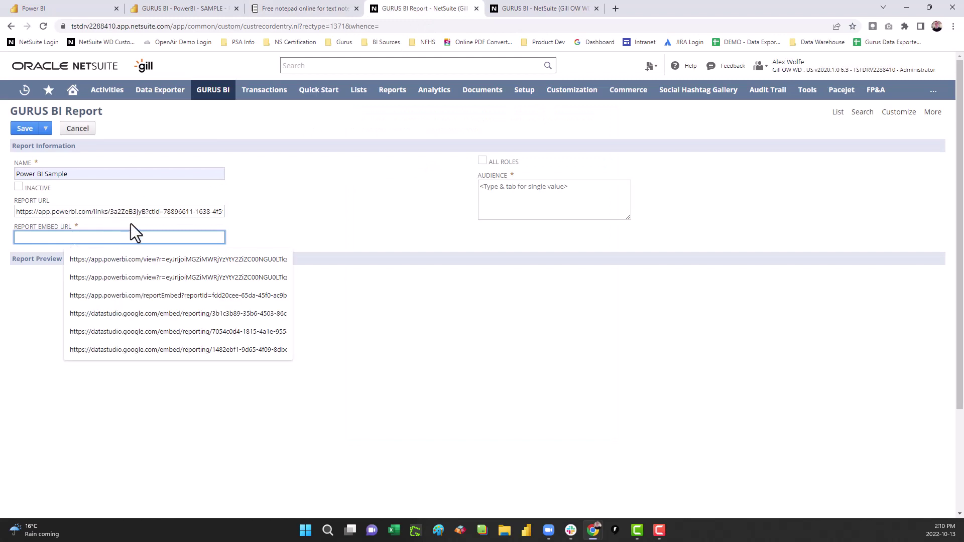
pyautogui.hotkey('ctrl', 'v')
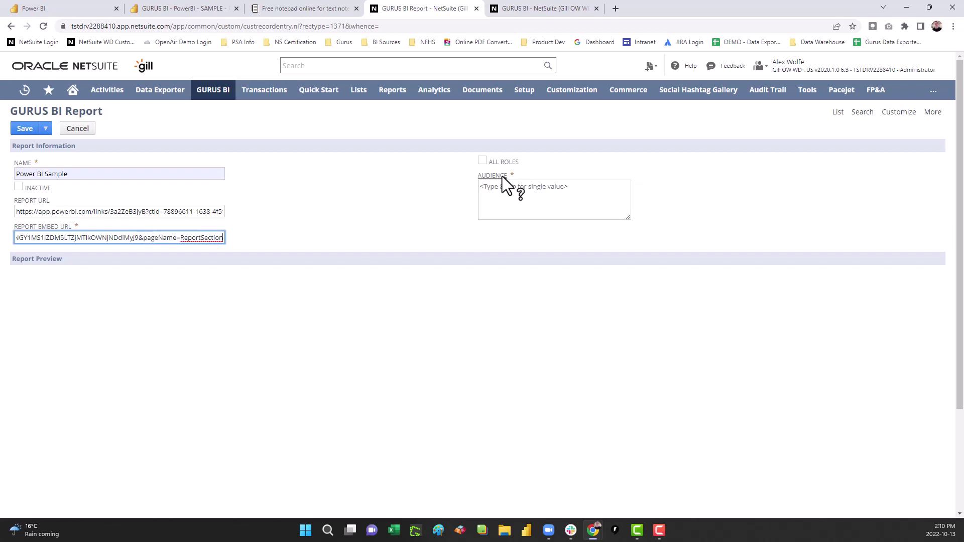
# Step: Tick All Roles and save the Power BI Sample report record, confirming the resubmit
pyautogui.press('Tab')
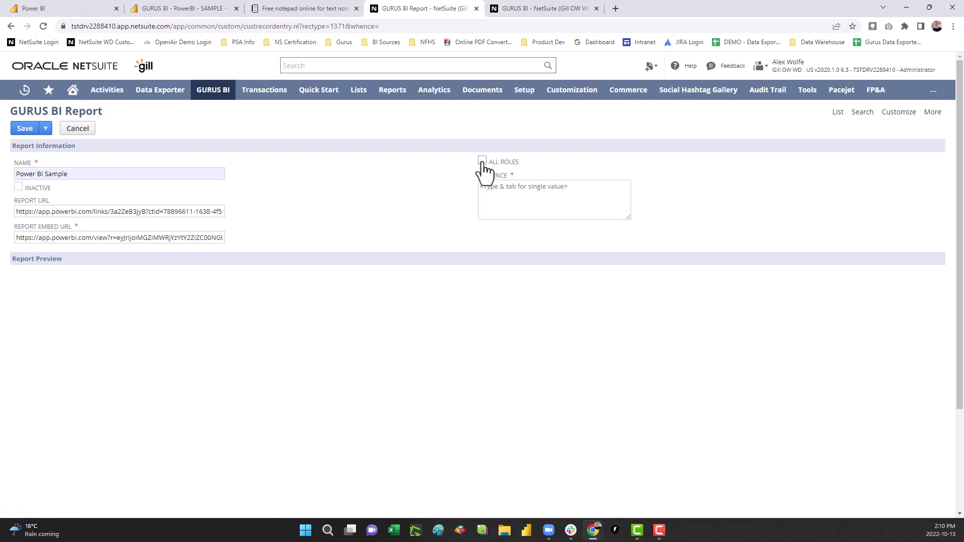
pyautogui.click(482, 161)
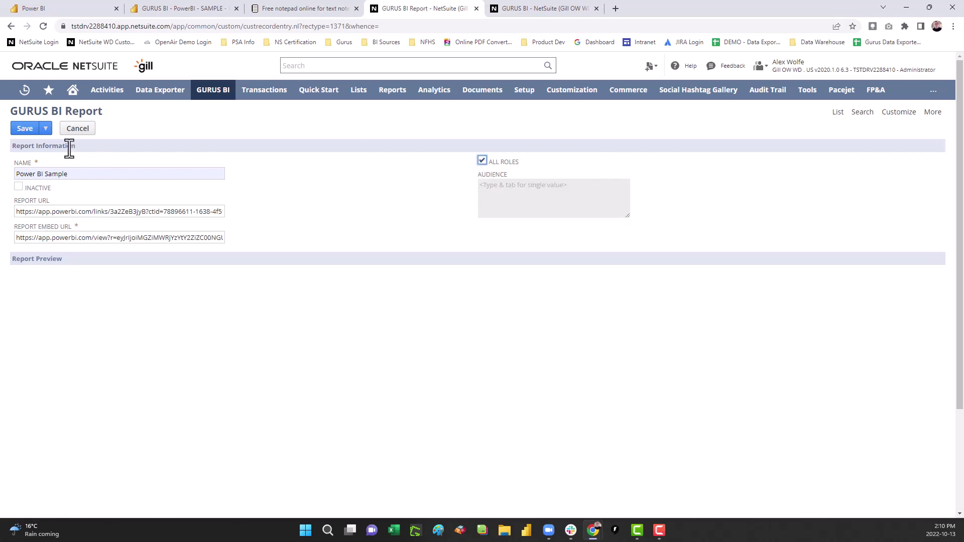
pyautogui.click(23, 130)
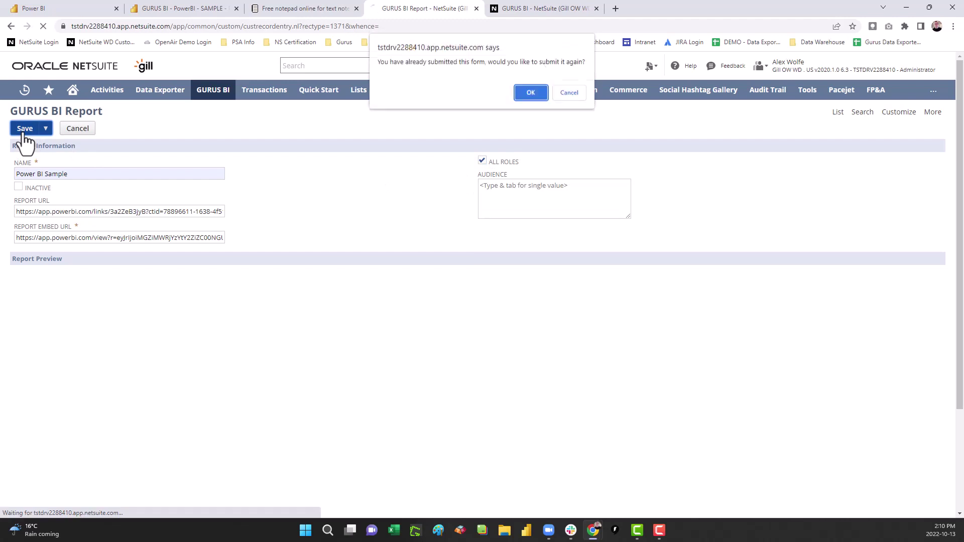
pyautogui.click(523, 94)
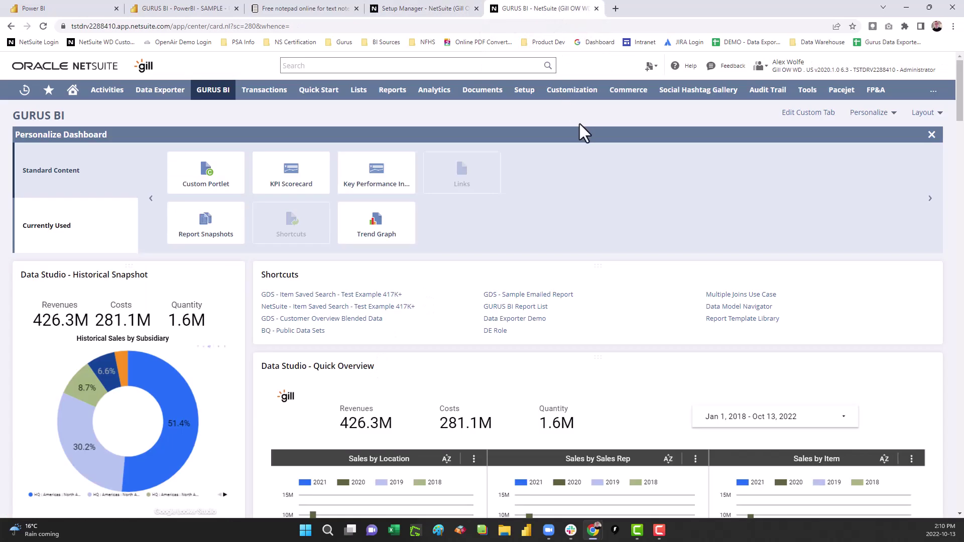
# Step: Place a Custom Portlet under Shortcuts and save it with GURUS Business Intelligence Portlet as source
pyautogui.moveTo(221, 100)
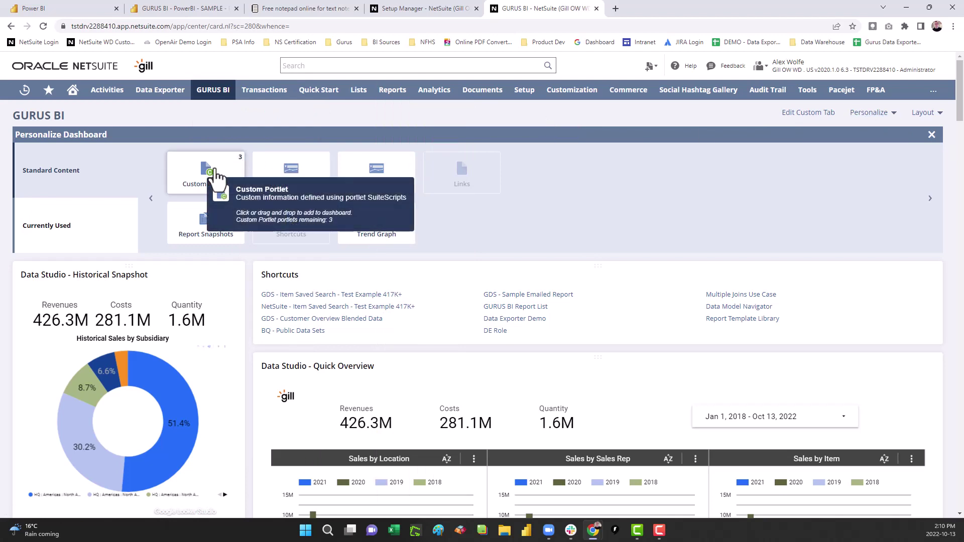
pyautogui.moveTo(217, 179); pyautogui.dragTo(442, 379)
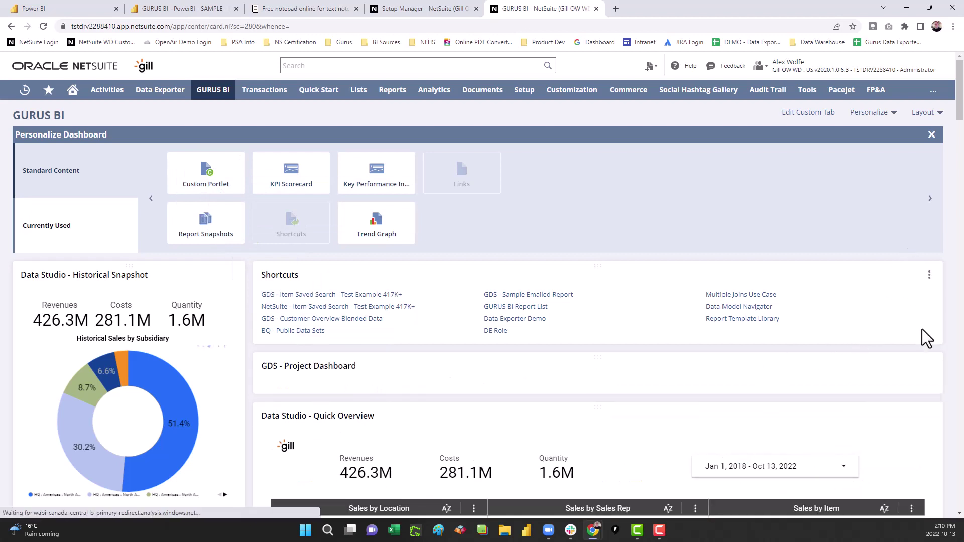
pyautogui.moveTo(929, 366)
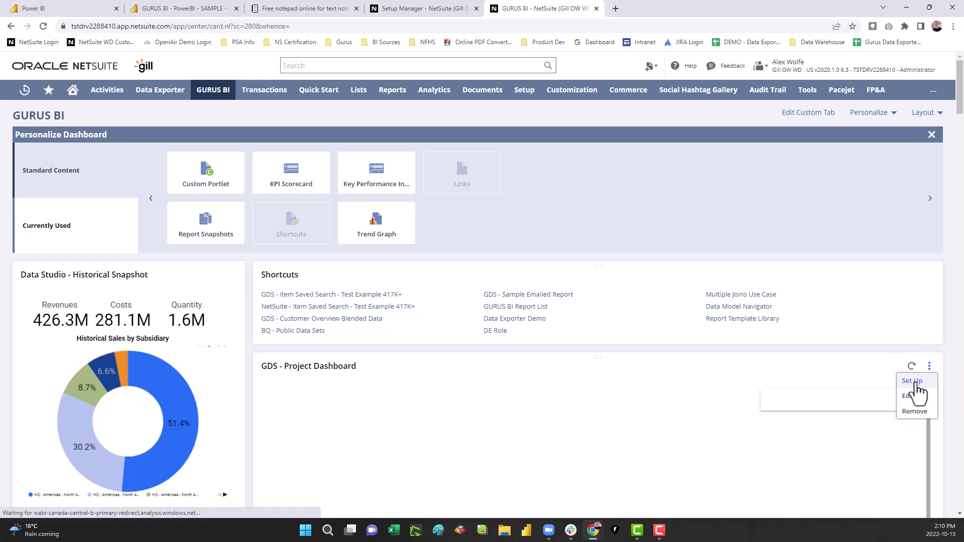
pyautogui.click(913, 382)
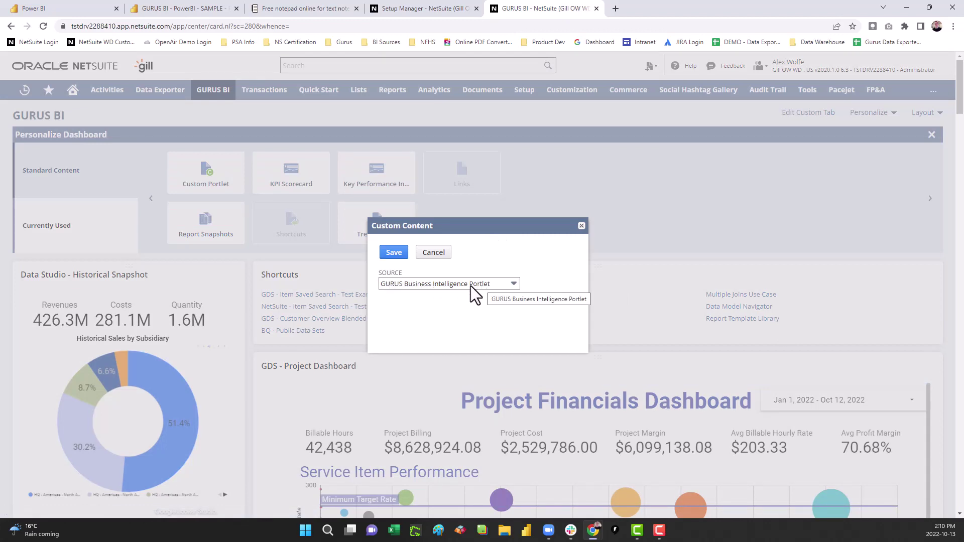
pyautogui.click(394, 253)
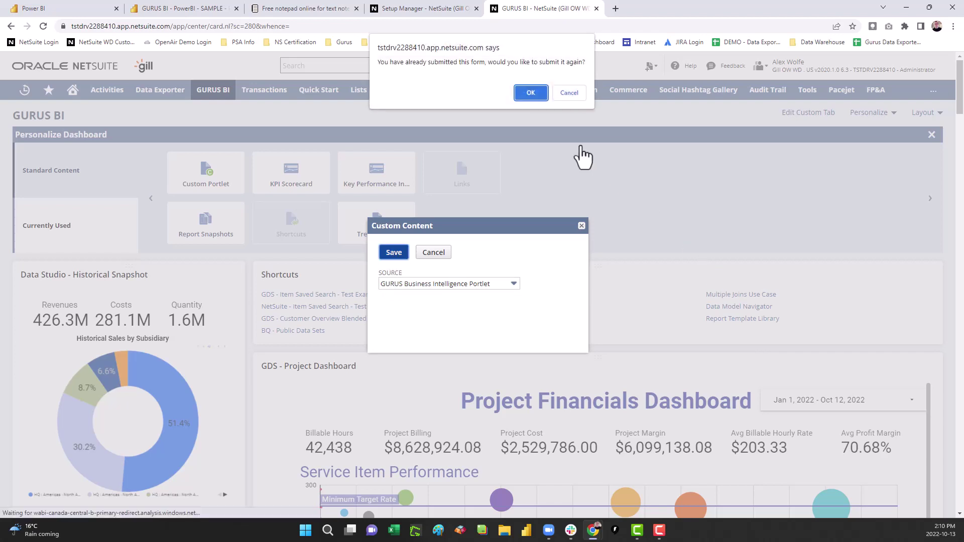
pyautogui.click(545, 99)
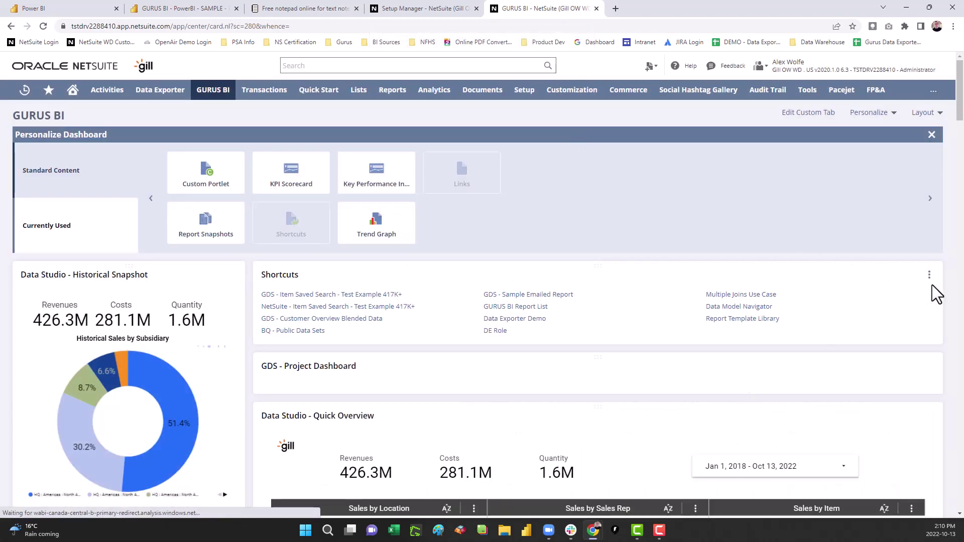
# Step: Edit the new portlet to replace GDS - Project Dashboard with the Power BI Sample report and save
pyautogui.click(930, 277)
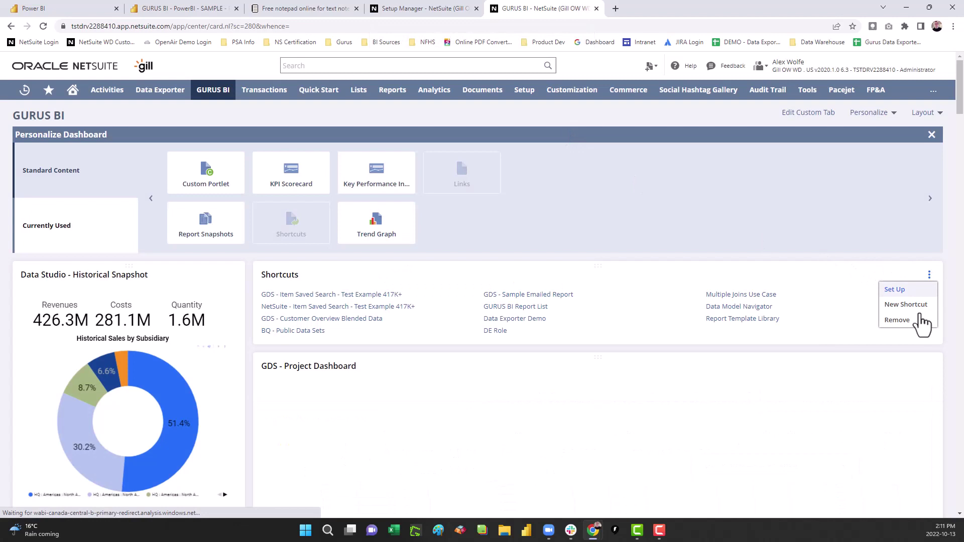
pyautogui.click(930, 366)
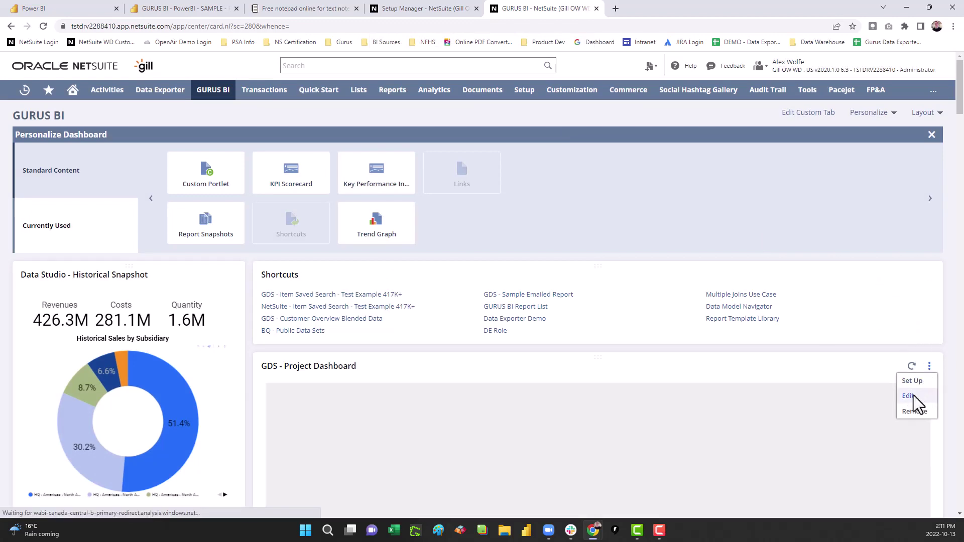
pyautogui.click(909, 397)
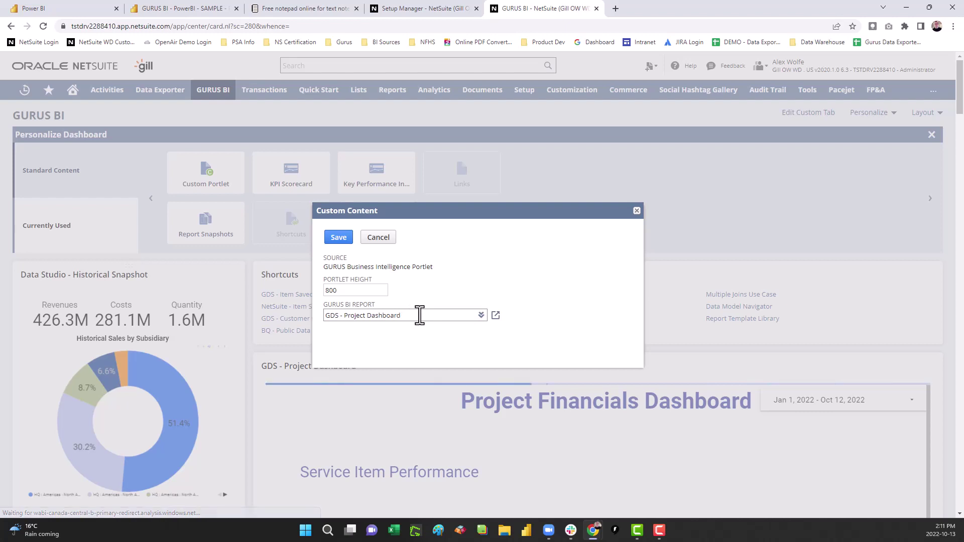
pyautogui.click(419, 315)
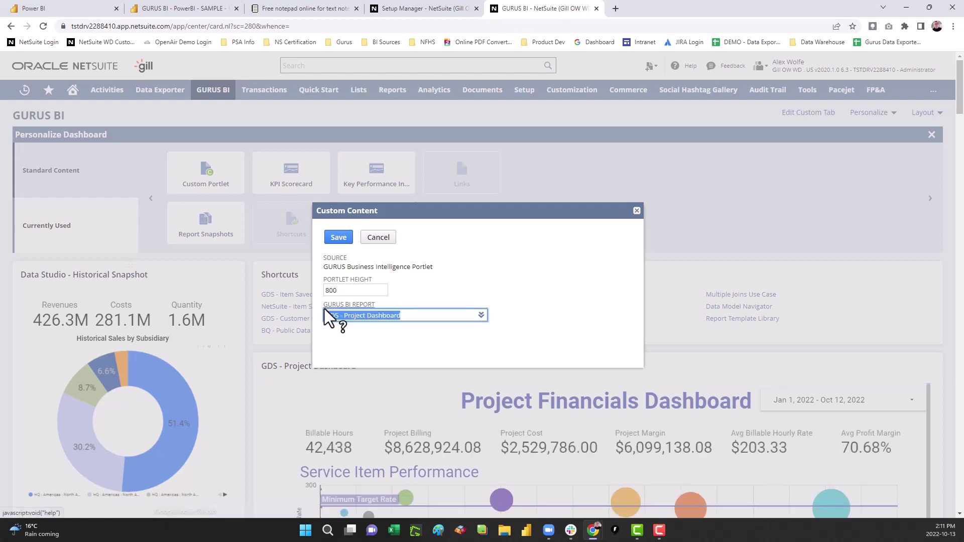
pyautogui.press('BackSpace')
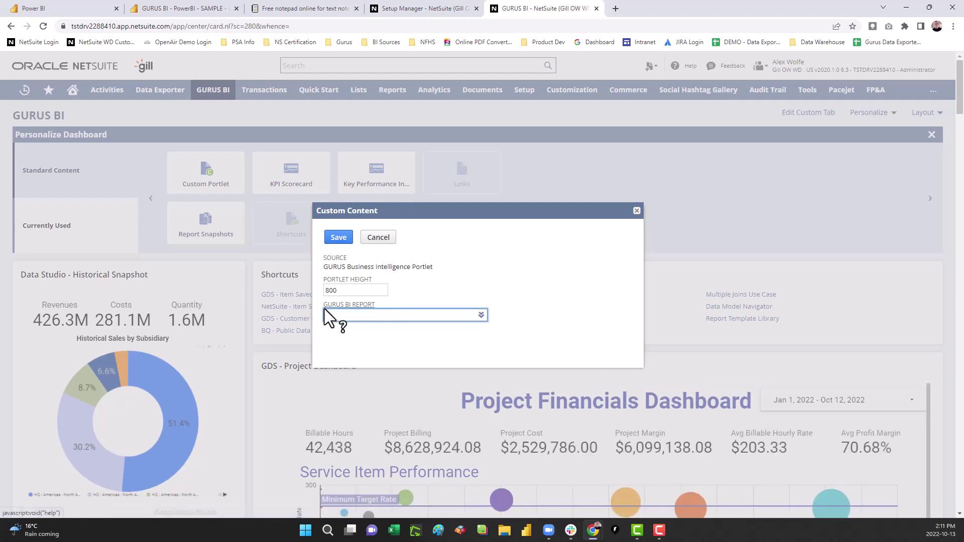
pyautogui.write('power')
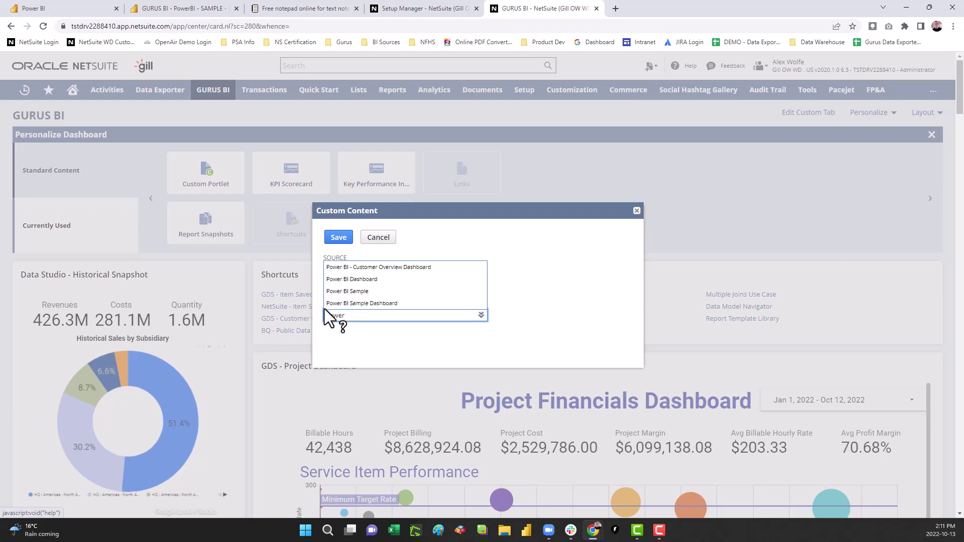
pyautogui.click(339, 292)
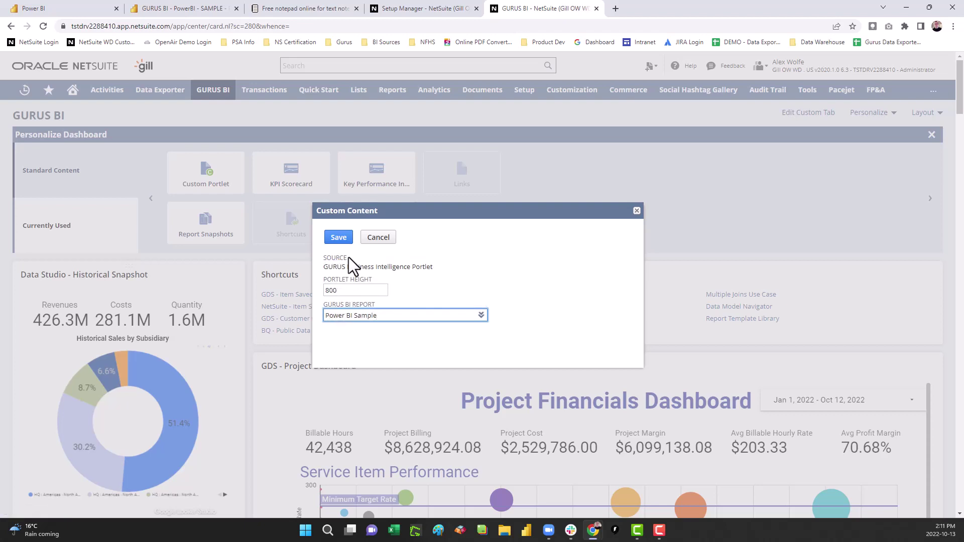
pyautogui.click(337, 239)
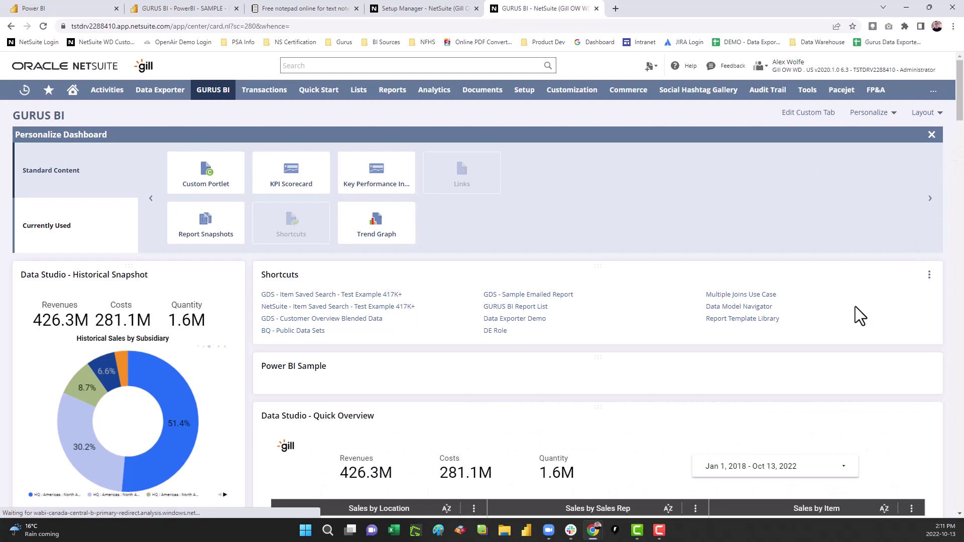
# Step: Scroll down the dashboard to bring the Power BI Sample portlet into view
pyautogui.scroll(-3, 855, 306)
pyautogui.scroll(-2, 854, 306)
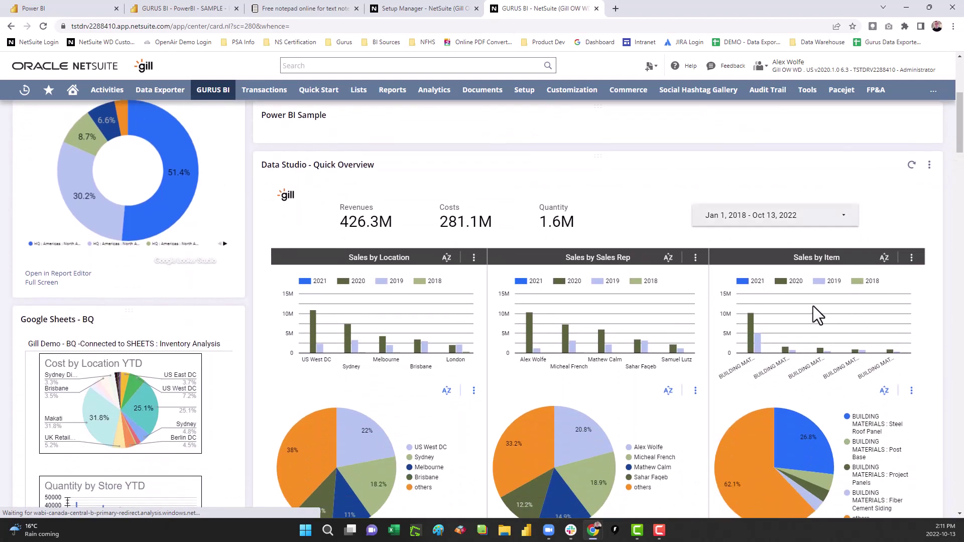